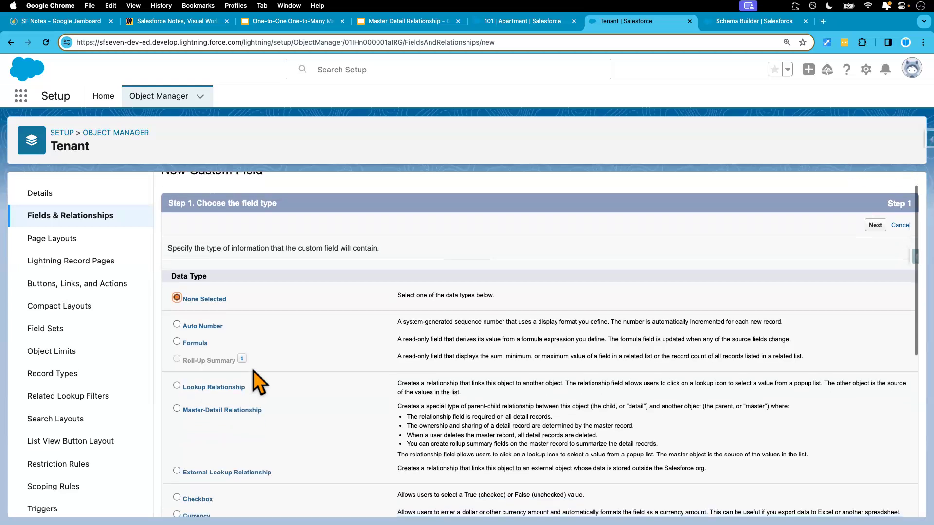
Step: Choose Master-Detail Relationship as the new Tenant field's type and relate it to the Apartment object
click(195, 410)
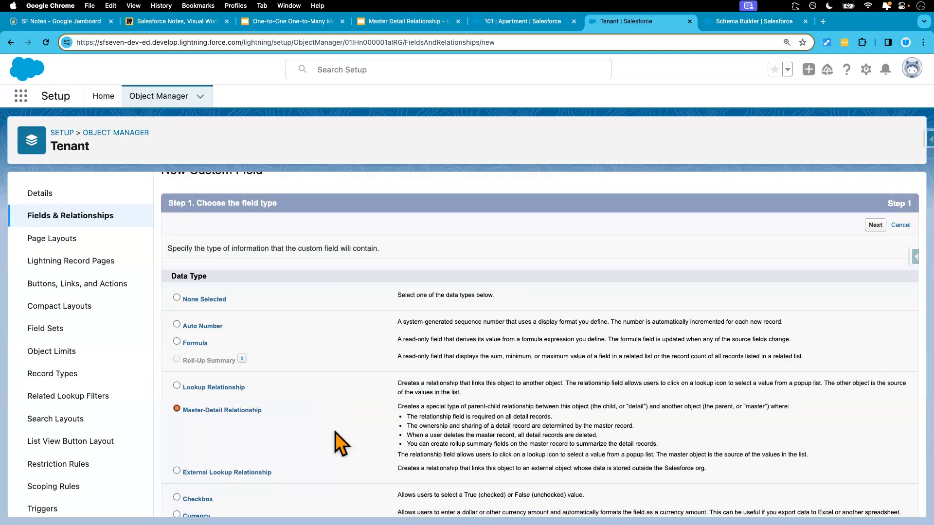
scroll(335, 433, down, 10)
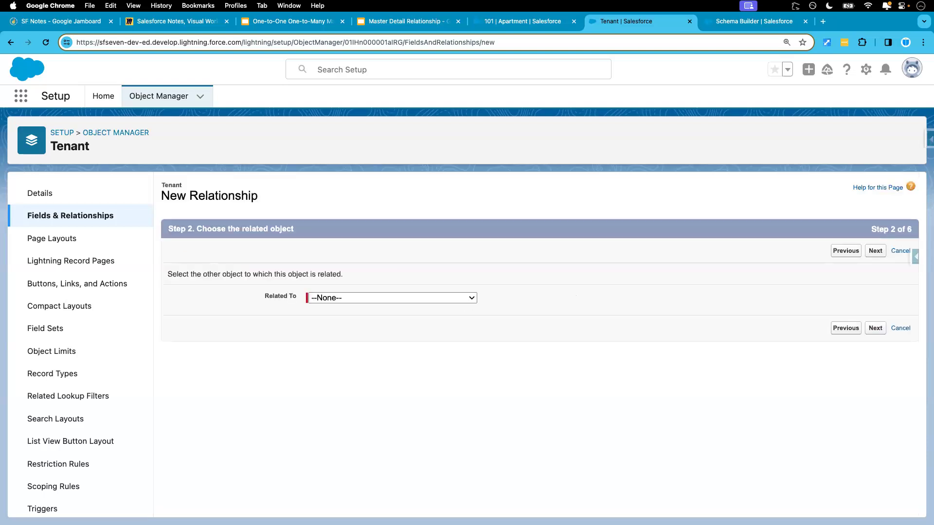
click(380, 299)
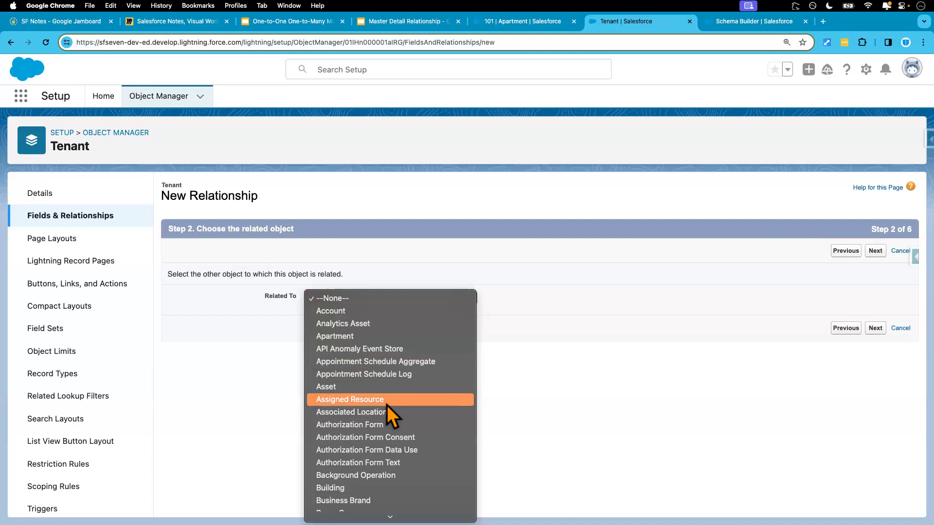
click(363, 338)
click(874, 329)
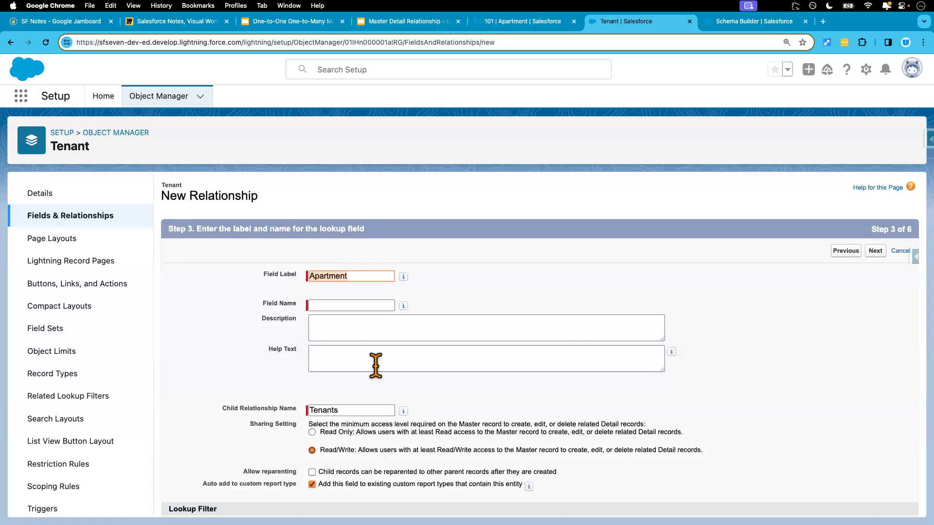
Step: Fill in Apartment as the relationship's field name and accept the label, child relationship name and sharing settings
click(348, 305)
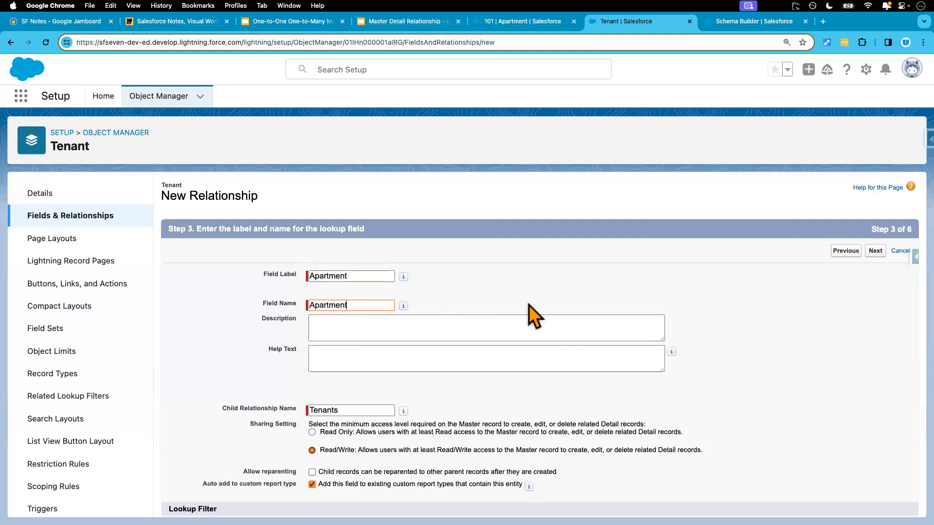
click(530, 300)
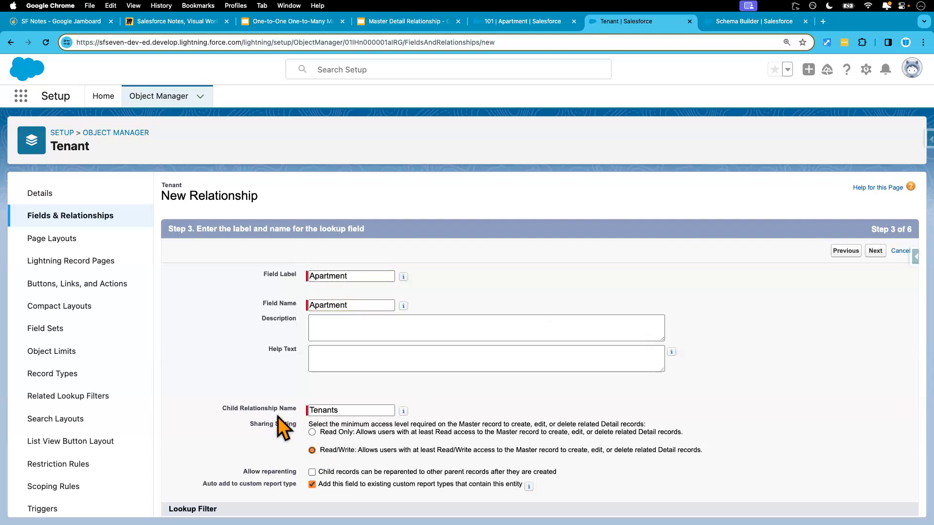
scroll(460, 428, down, 3)
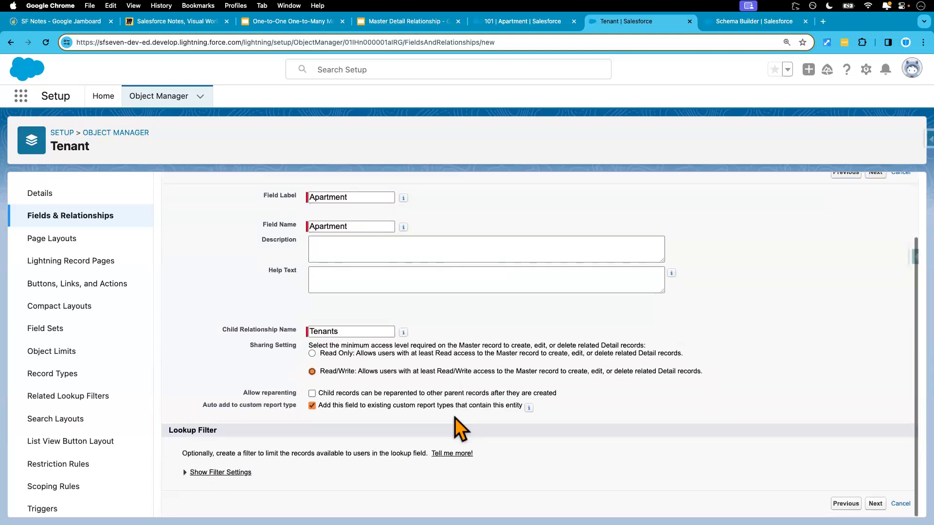
click(876, 504)
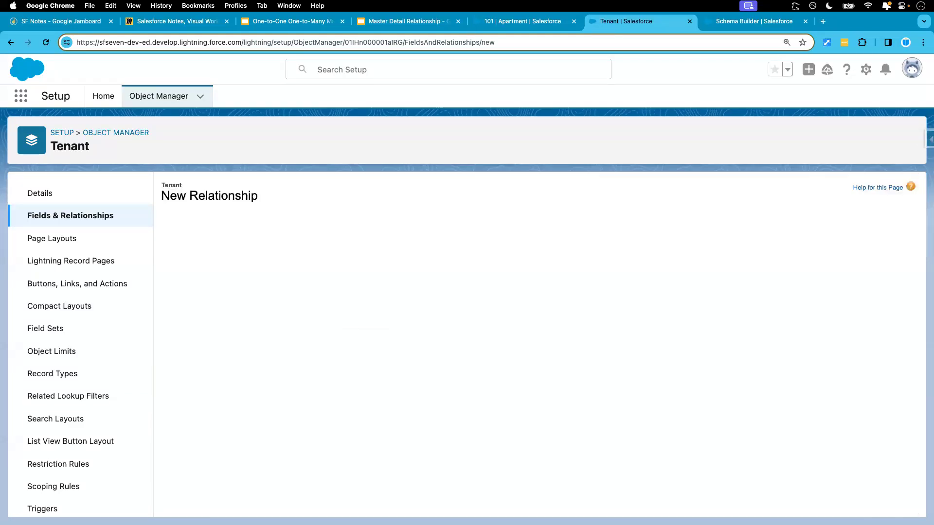
Step: Examine the field-level security for the Apartment master-detail field across all profiles
scroll(573, 421, down, 1)
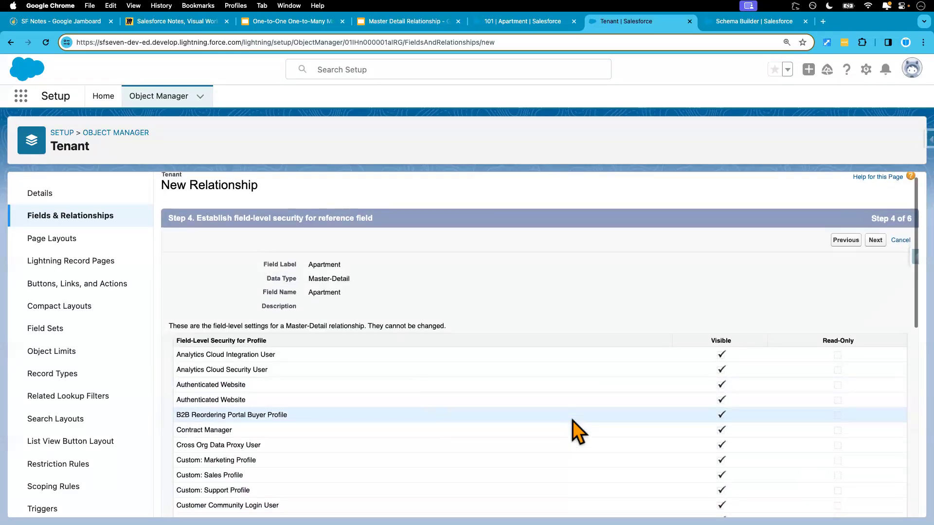
scroll(573, 421, down, 2)
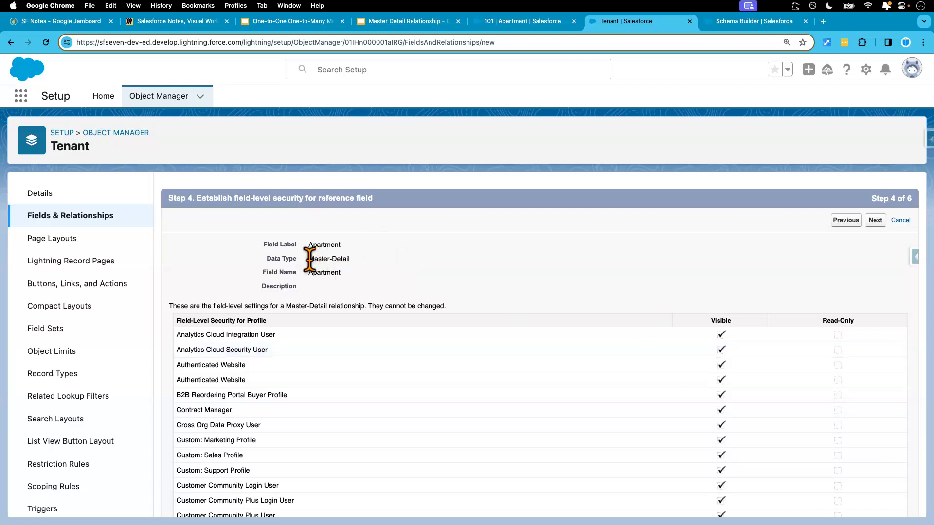
drag(308, 260, 349, 261)
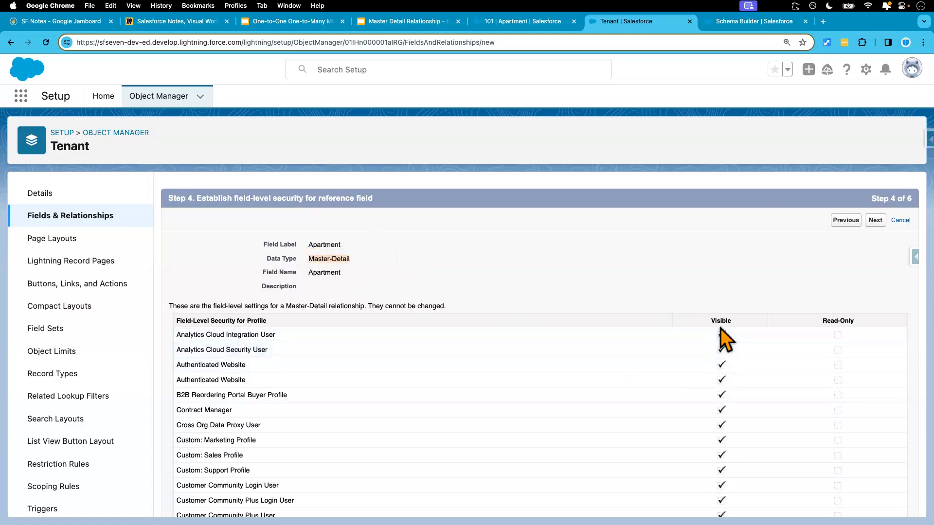
scroll(695, 395, down, 1)
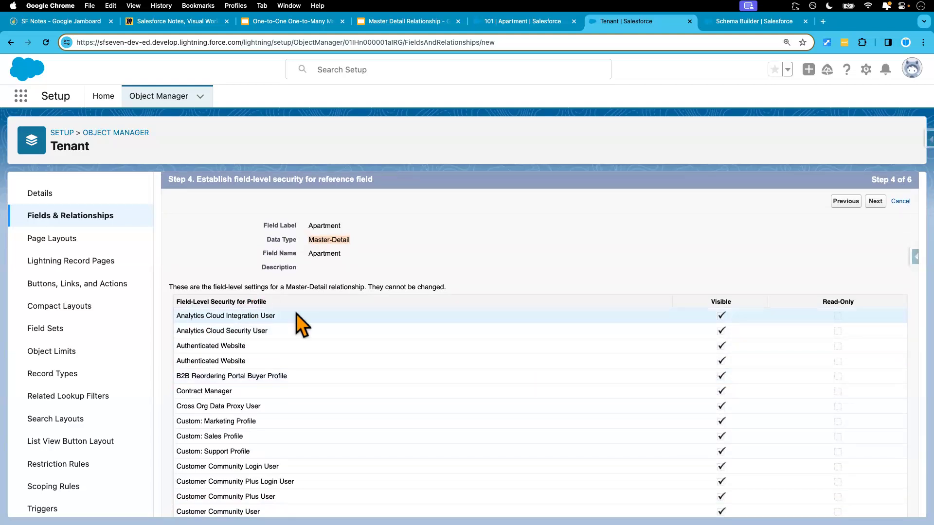
scroll(564, 380, down, 2)
scroll(561, 372, down, 5)
scroll(560, 374, up, 8)
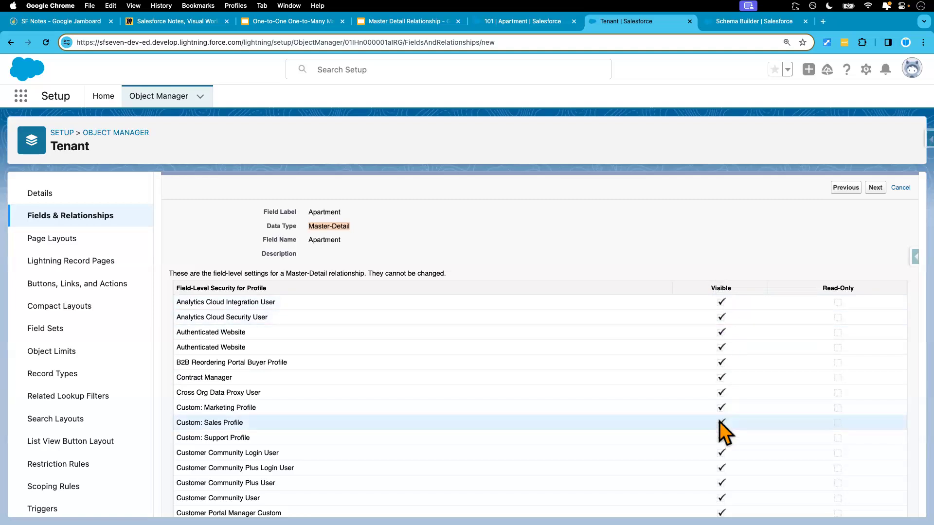
Step: Compare apartment 101's record with the Building, Apartment and Tenant data model slide in Google Slides, and return to the record
click(499, 26)
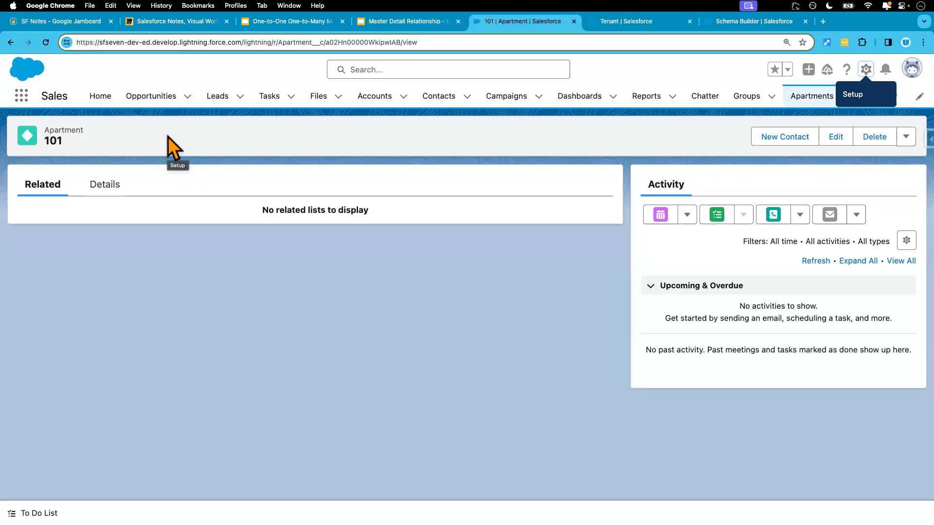
click(285, 22)
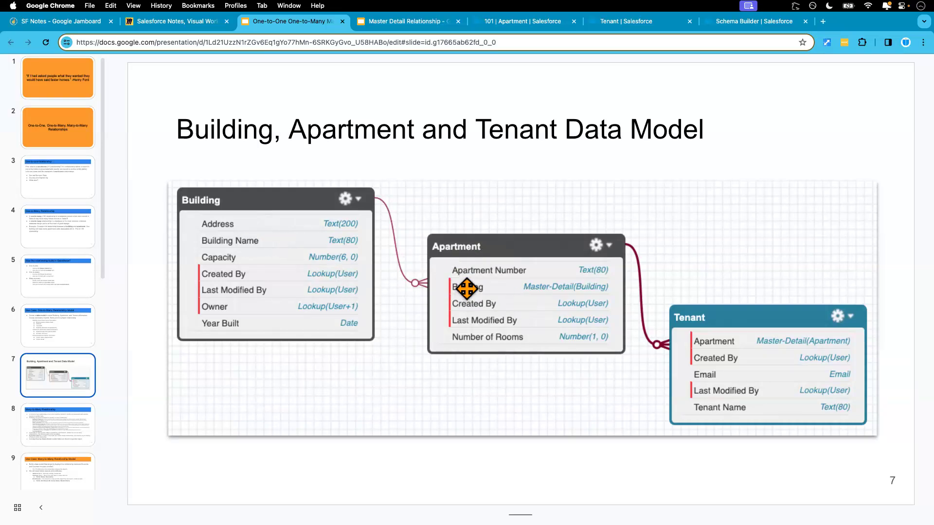
click(519, 22)
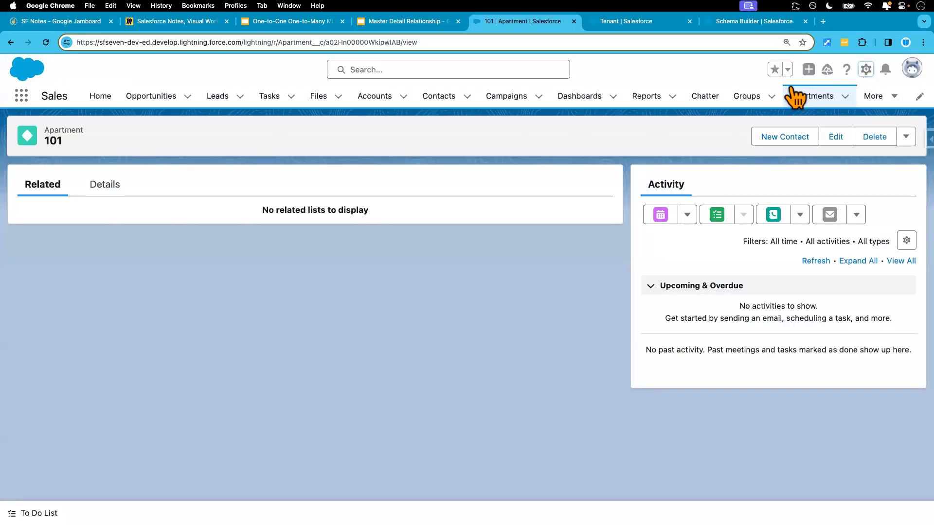
Step: Open a blank new apartment record from the Apartments list and examine its required Building lookup
click(808, 97)
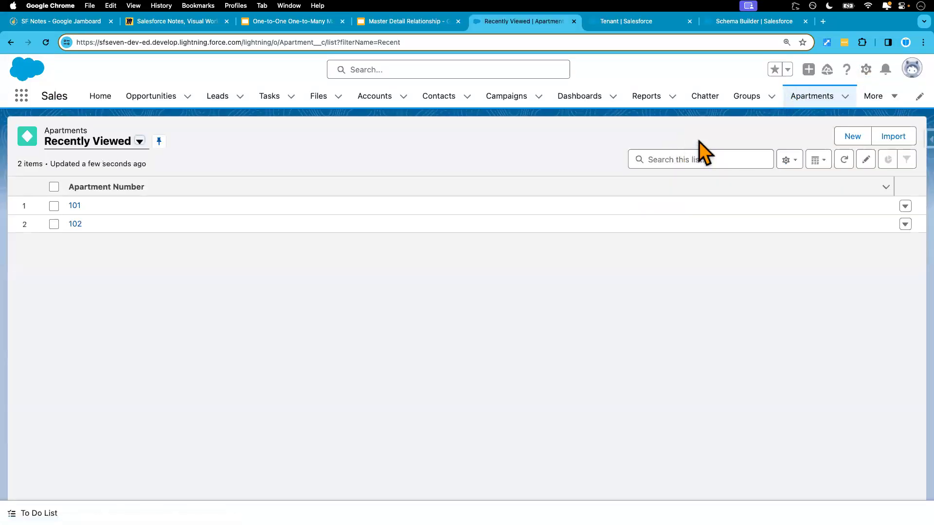
click(844, 144)
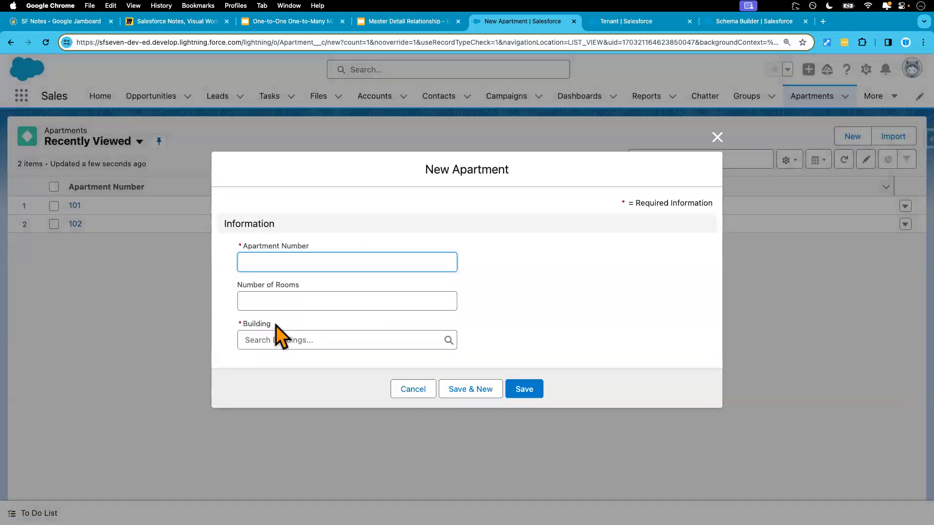
drag(276, 324, 242, 325)
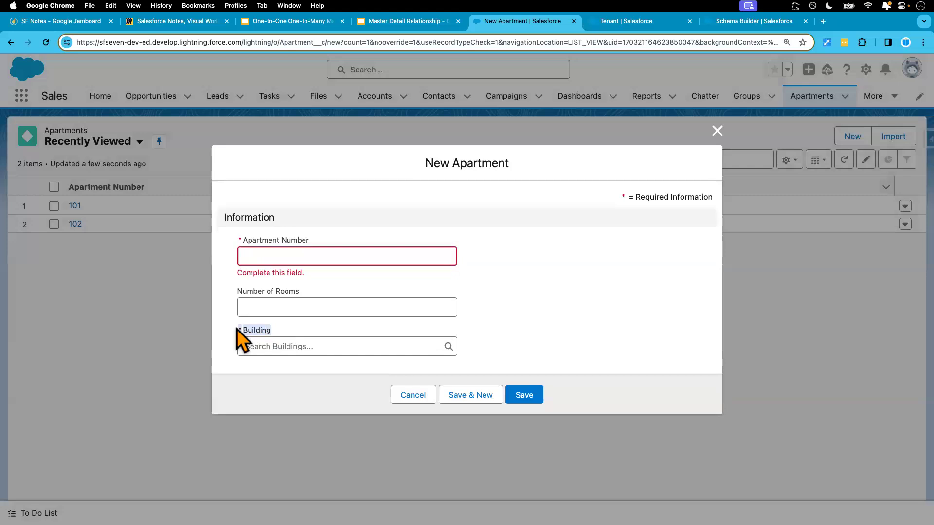
click(230, 359)
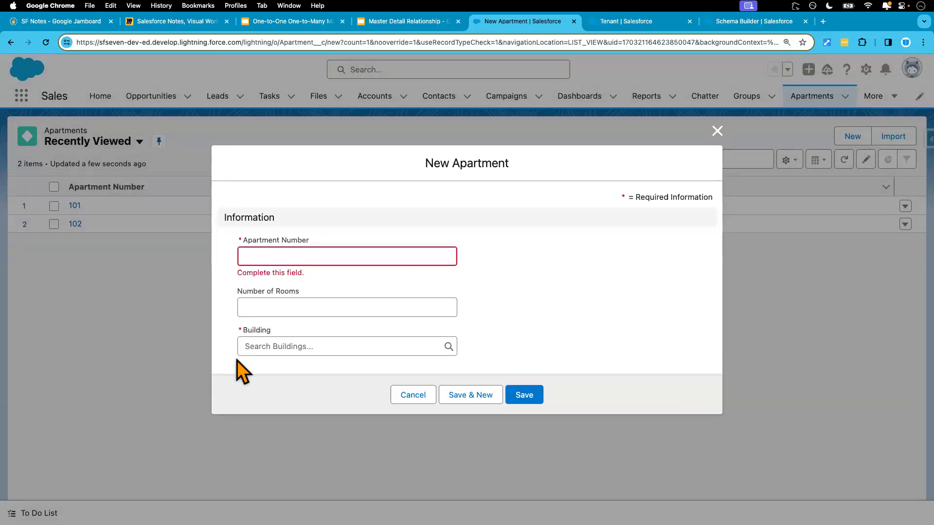
click(265, 346)
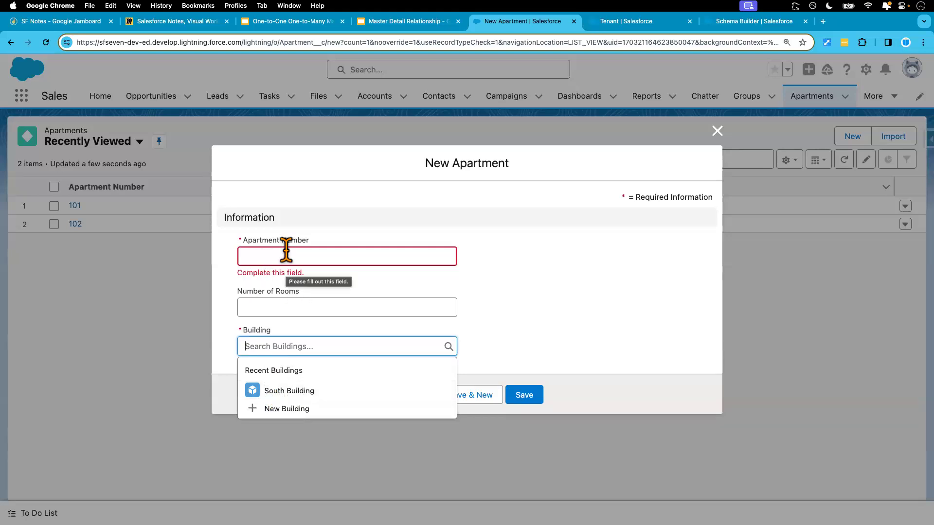
Step: Return to the Tenant relationship setup and accept the field-level security settings
click(623, 22)
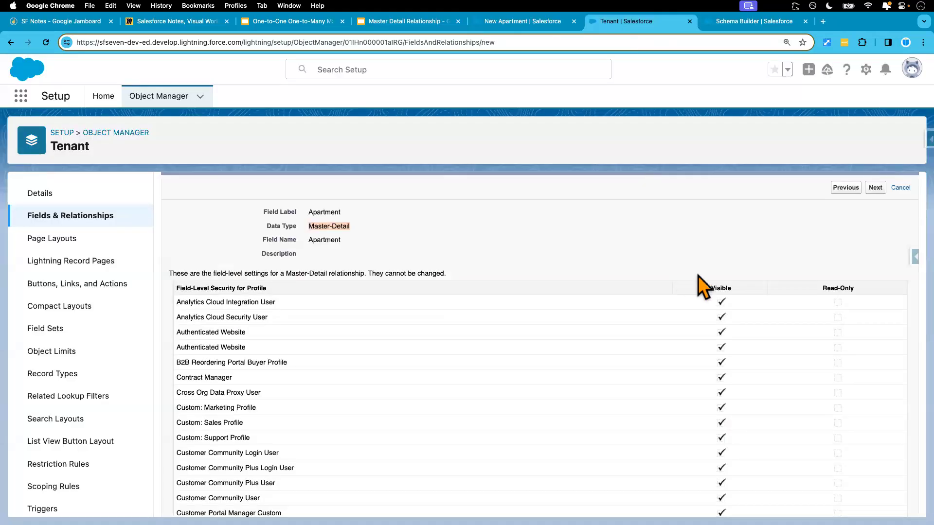
click(875, 189)
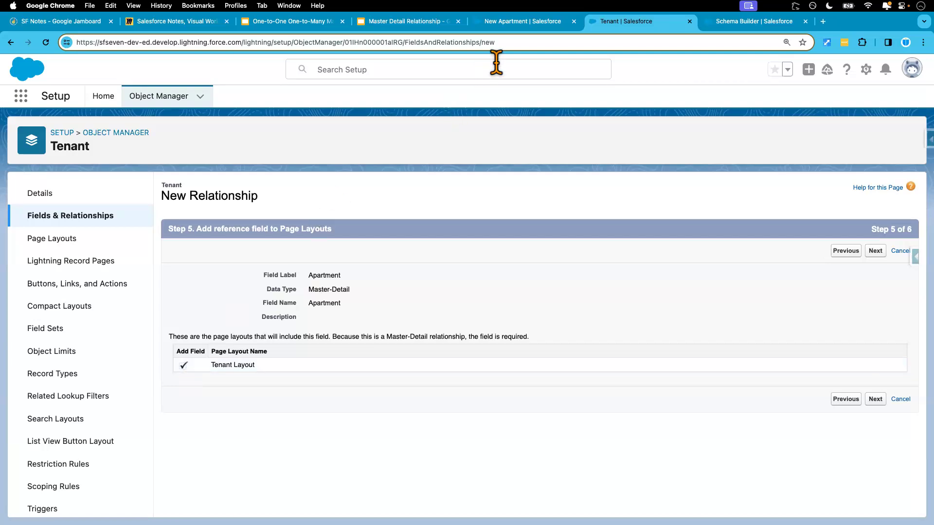
Step: Recheck the Building lookup in the open new apartment form without selecting a building
click(521, 27)
drag(282, 325, 246, 325)
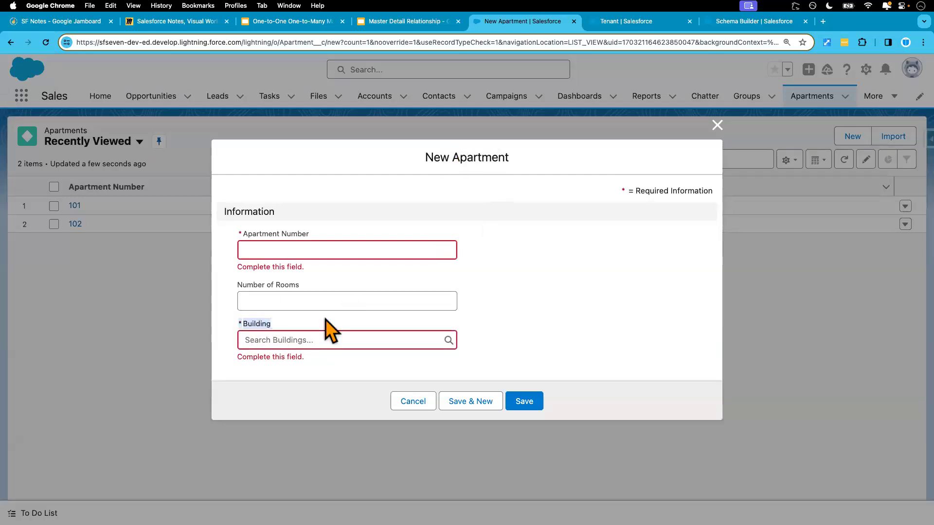
click(271, 338)
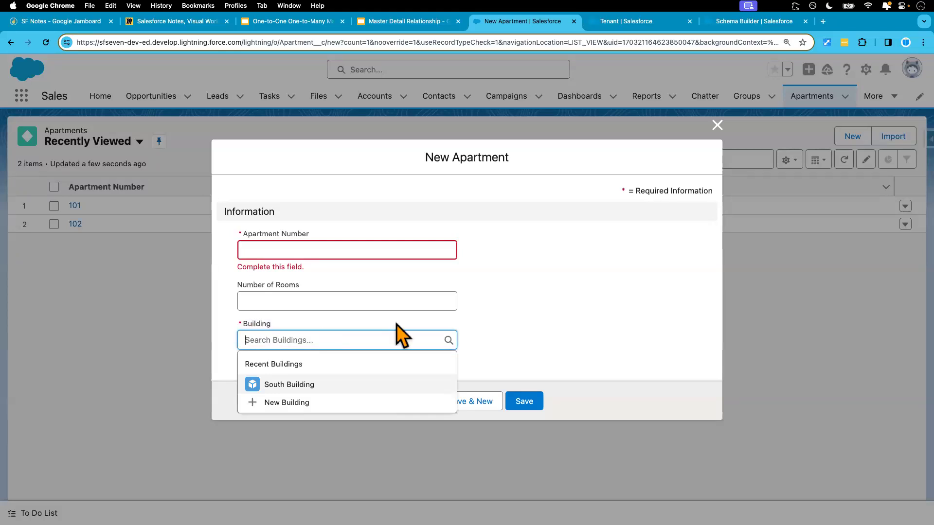
click(538, 325)
Step: Accept the Tenant Layout placement and save the Apartment relationship with the Tenants related list on the Apartment Layout
click(627, 22)
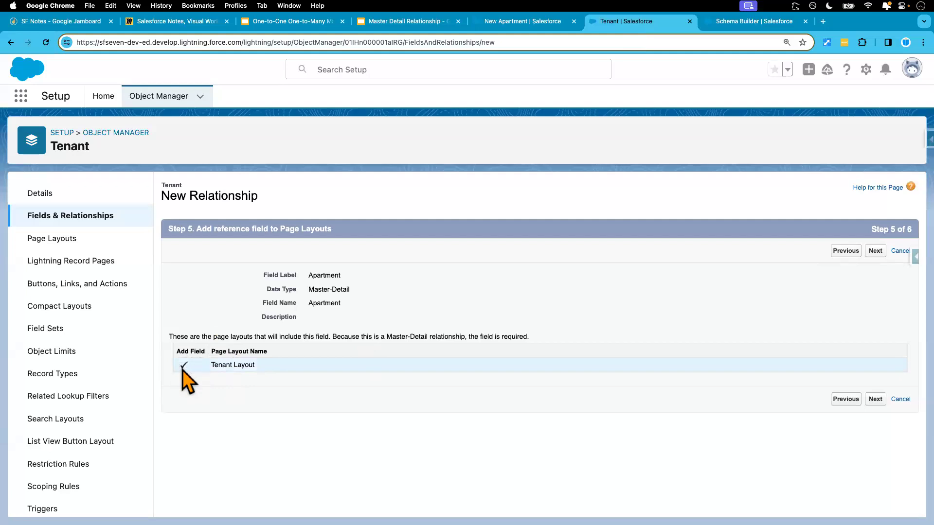
click(875, 399)
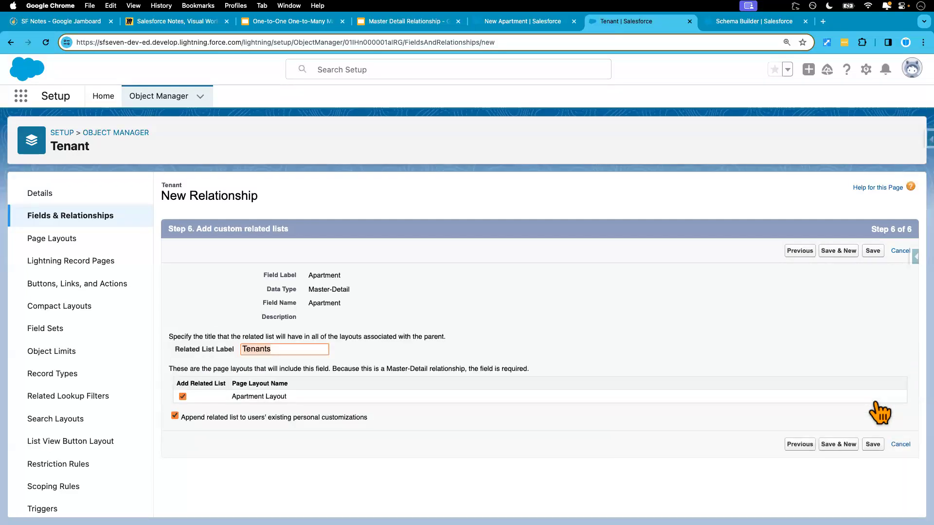
click(873, 447)
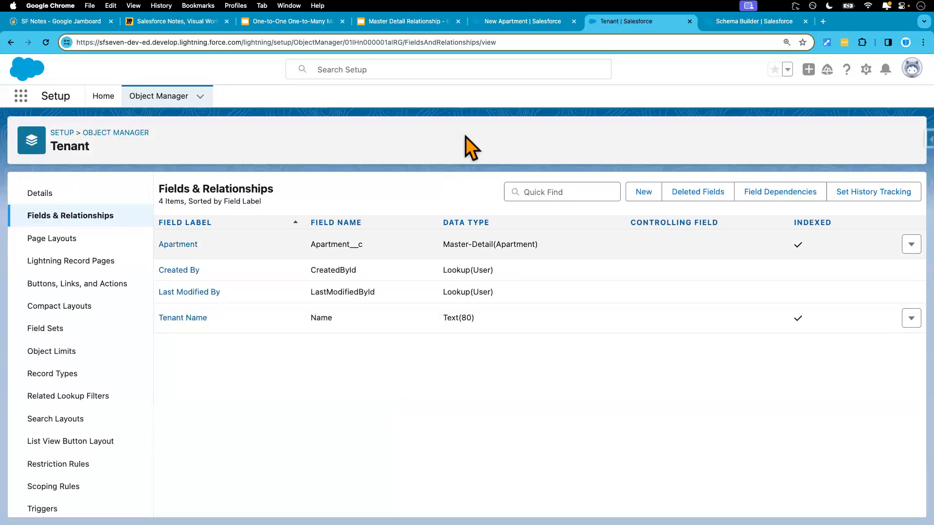
Step: Discard the open new apartment form and reload the Apartments list
click(535, 22)
click(720, 127)
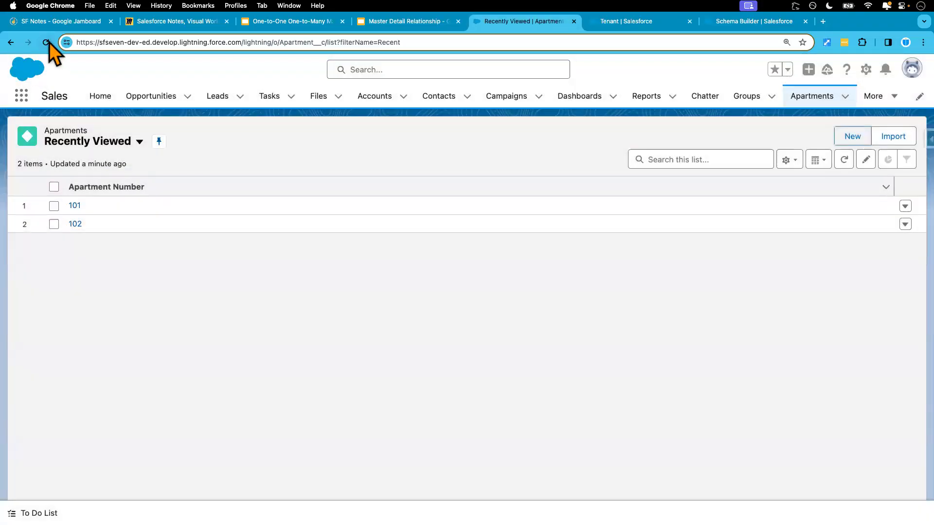
click(46, 43)
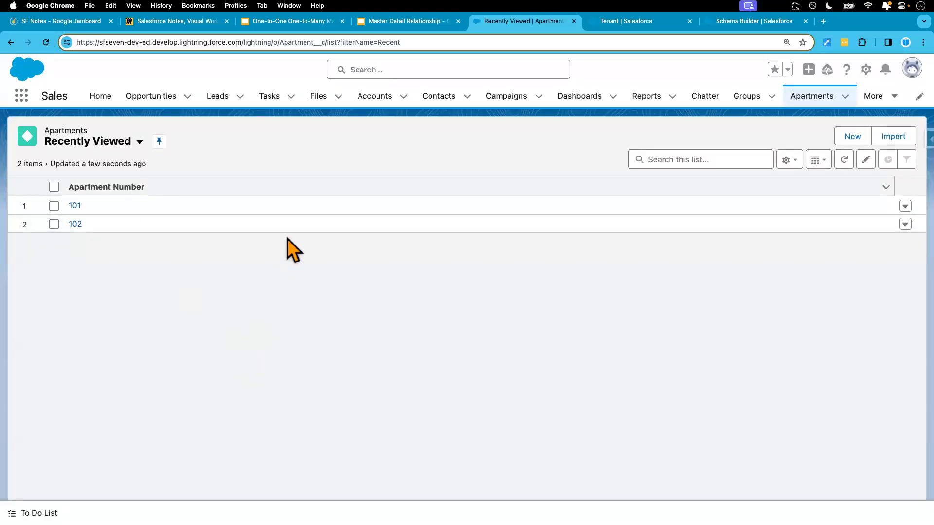
Step: Start a new record in the Tenants list and enter the tenant's full name
click(887, 100)
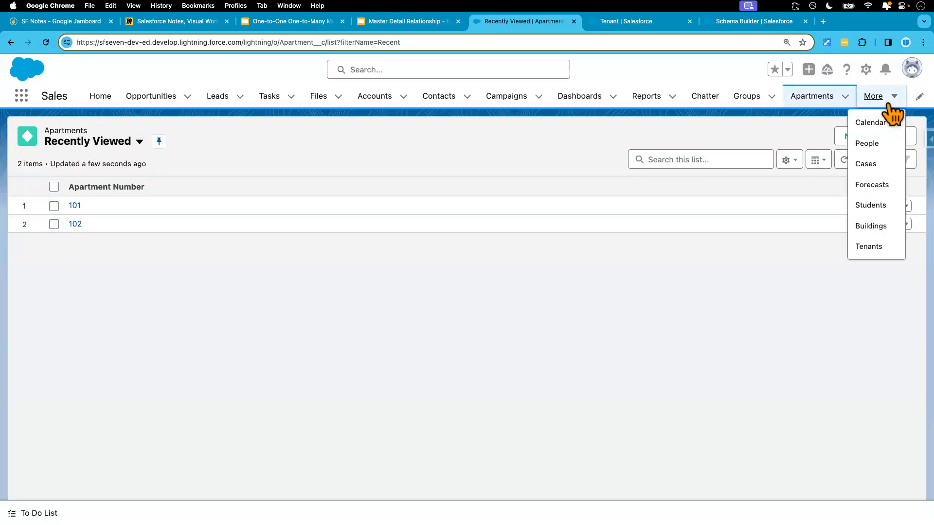
click(869, 247)
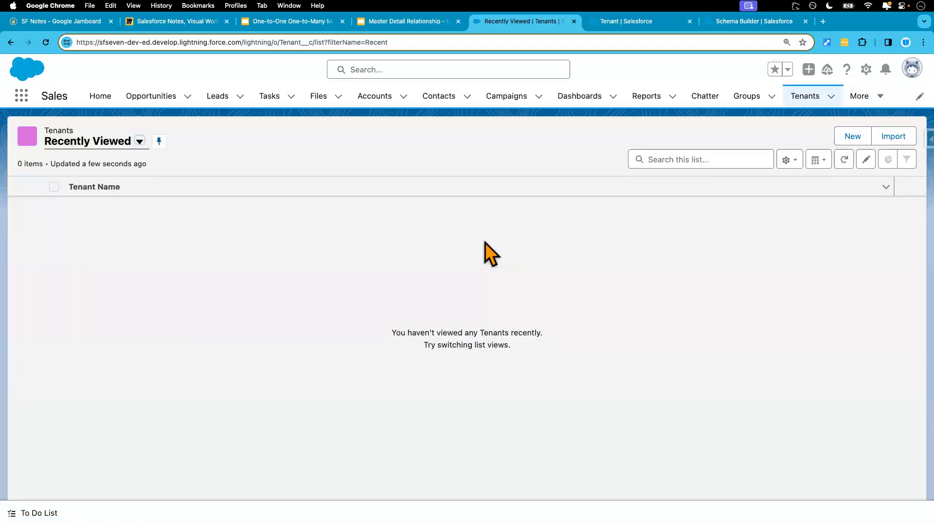
click(853, 138)
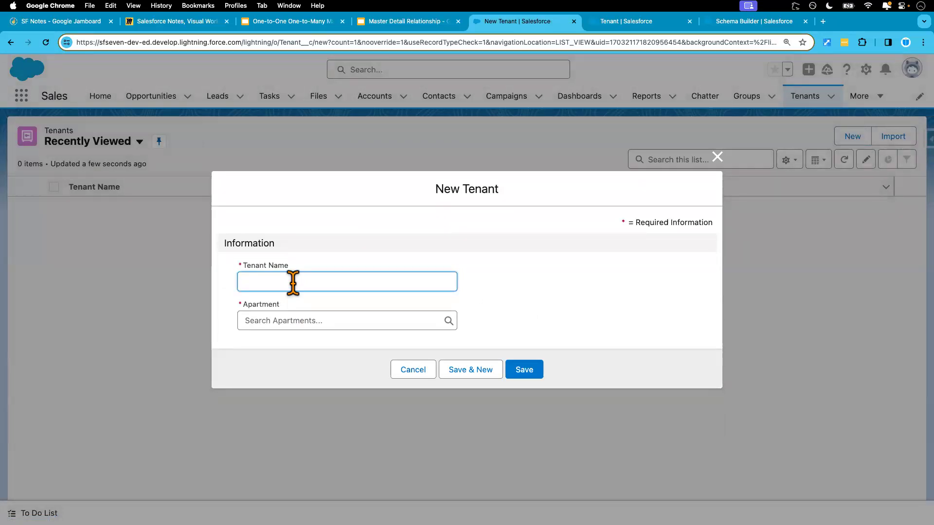
text(Mike jon)
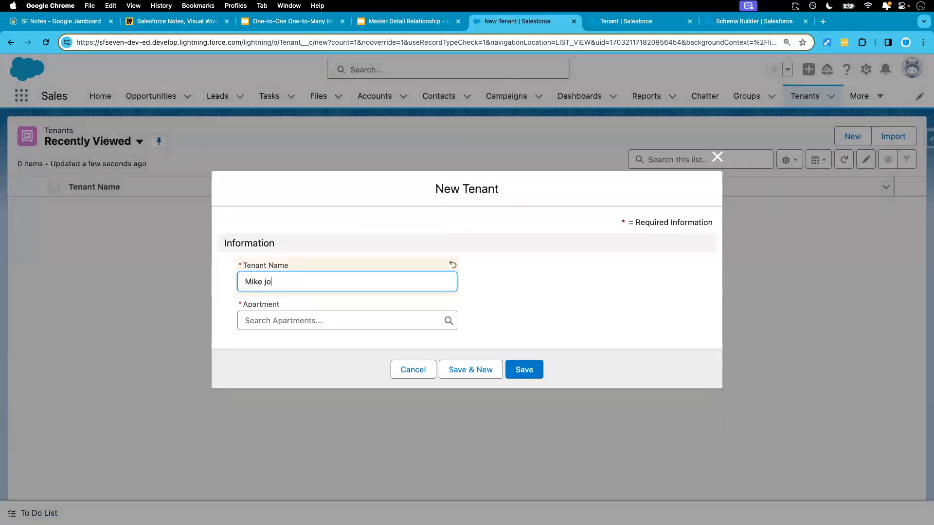
Step: Link apartment 101 to the new tenant, clear it again, and leave the Apartment field empty to test whether it is required
click(307, 320)
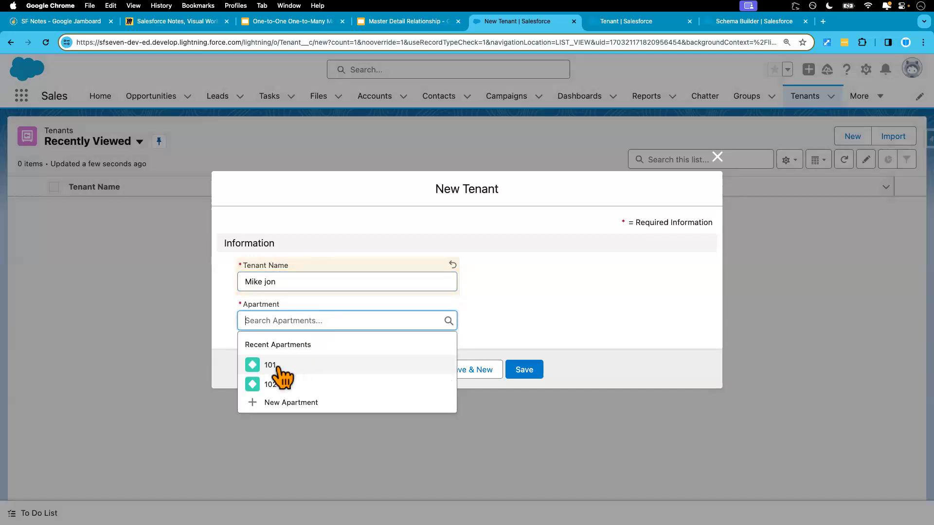
click(271, 366)
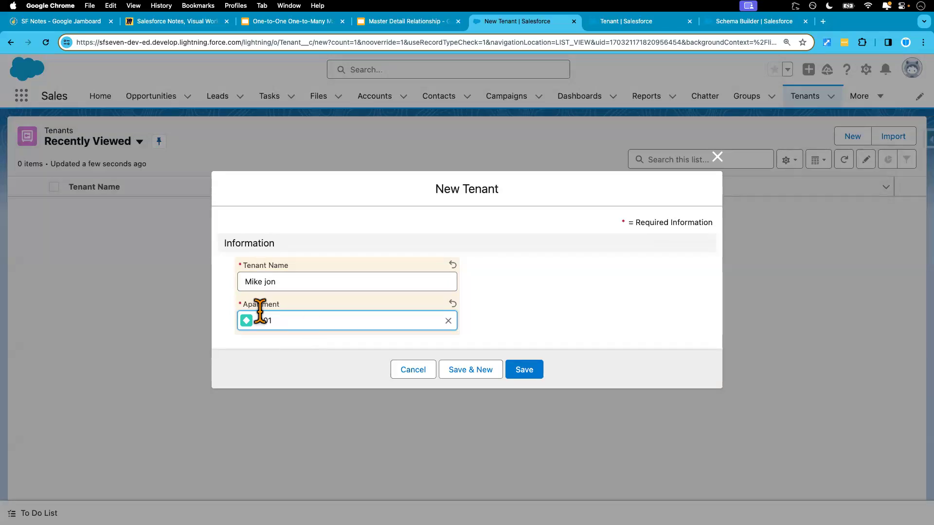
click(448, 321)
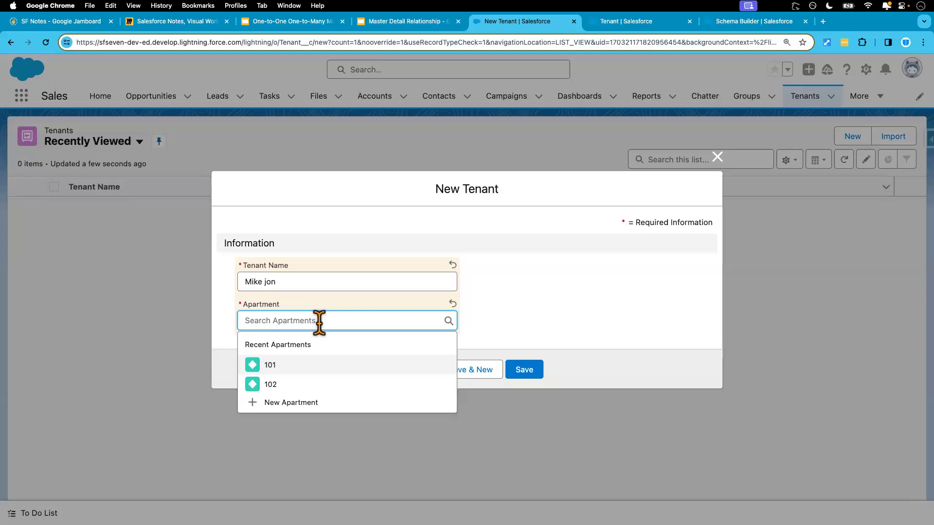
drag(290, 278, 253, 273)
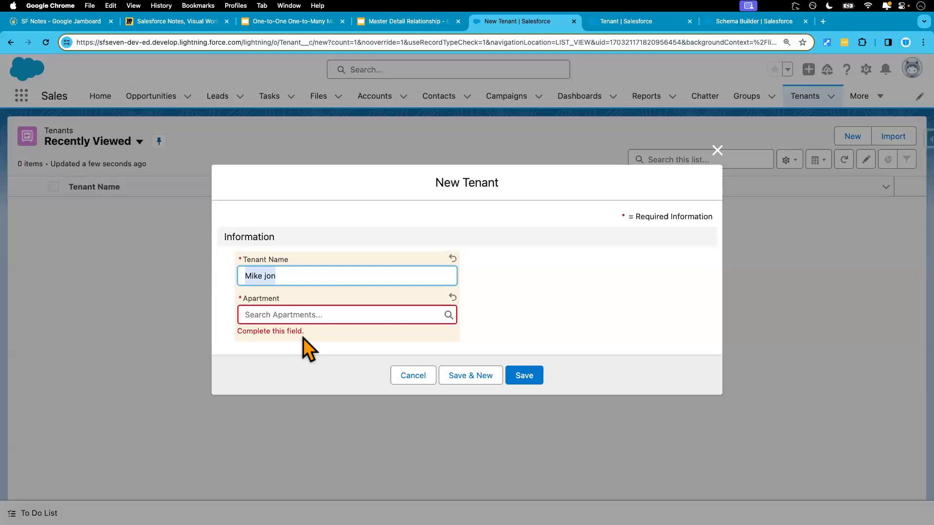
Step: Assign apartment 101 to the new tenant and save the record
click(302, 317)
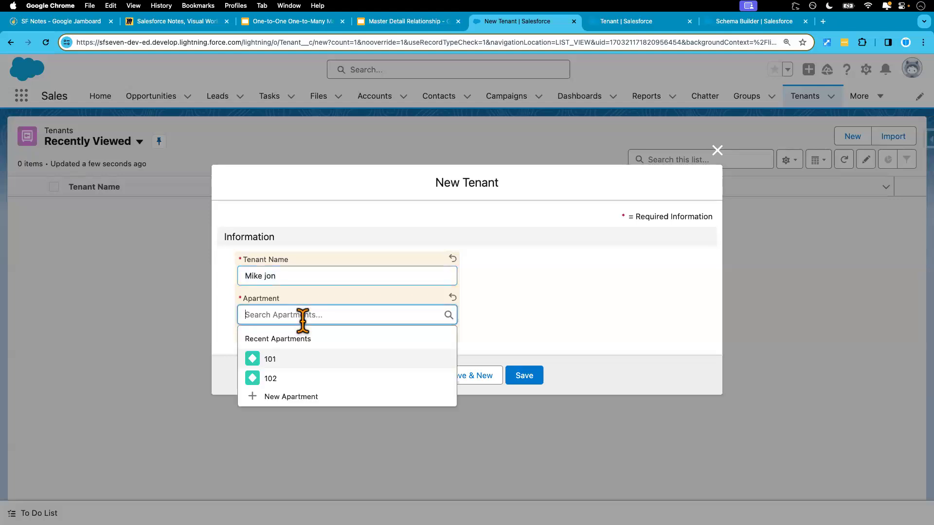
click(275, 360)
click(523, 373)
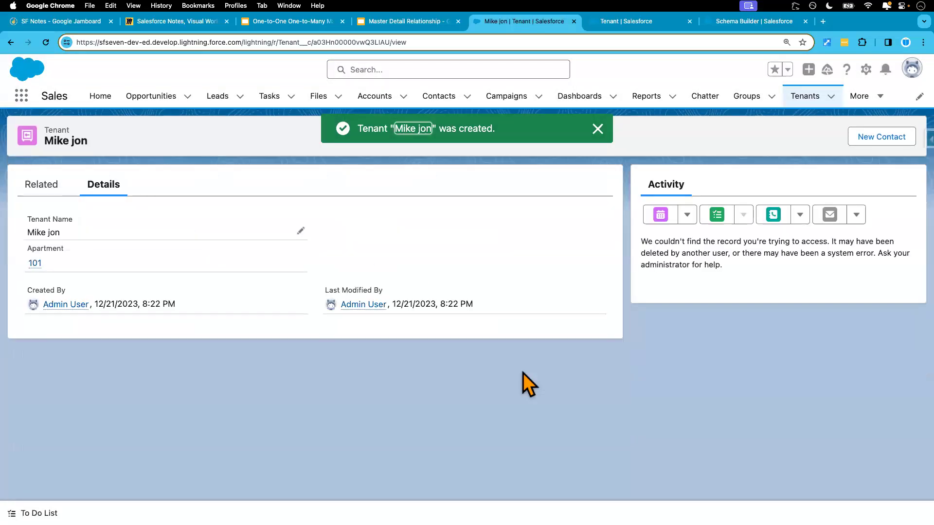
Step: Switch to Schema Builder and reload it to examine the relationships between Building, Apartment and Tenant
click(741, 22)
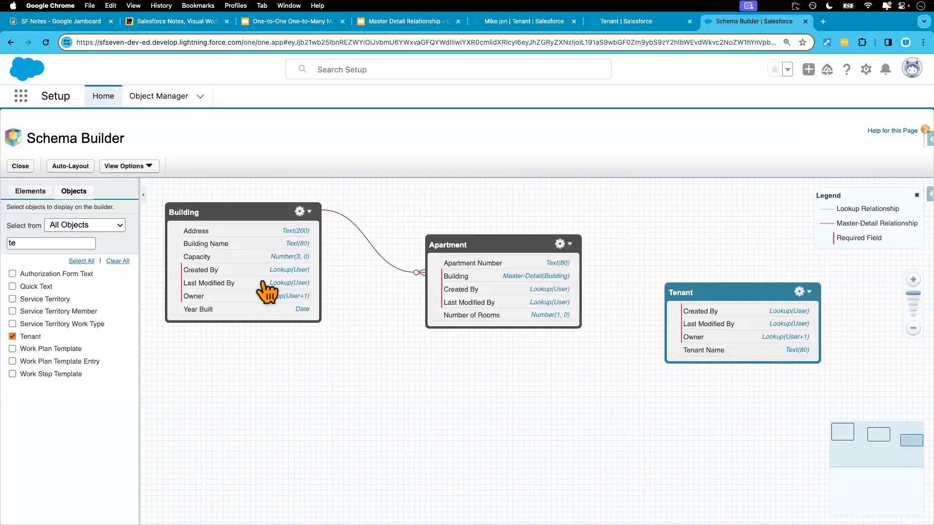
click(46, 43)
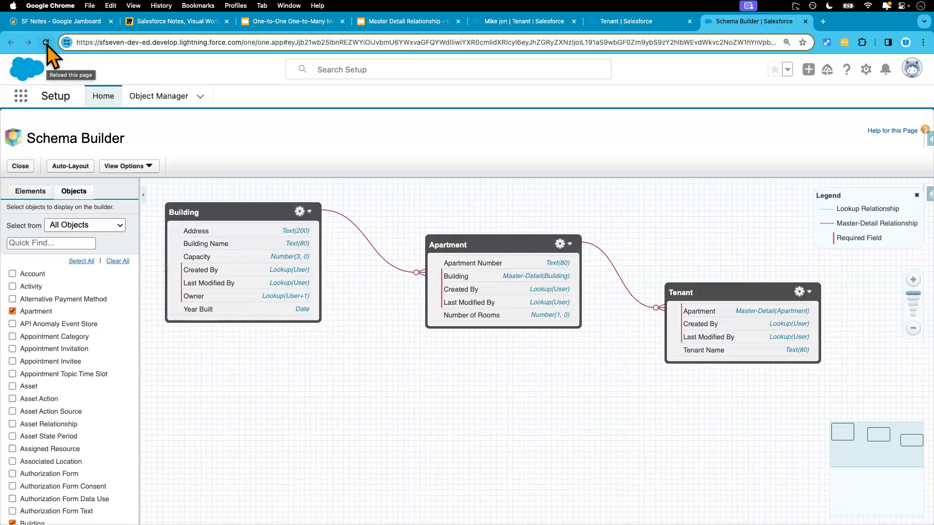
Step: Switch to the relationships presentation in Google Slides and show the Building, Apartment and Tenant Data Model slide
click(288, 19)
scroll(66, 416, down, 3)
click(65, 381)
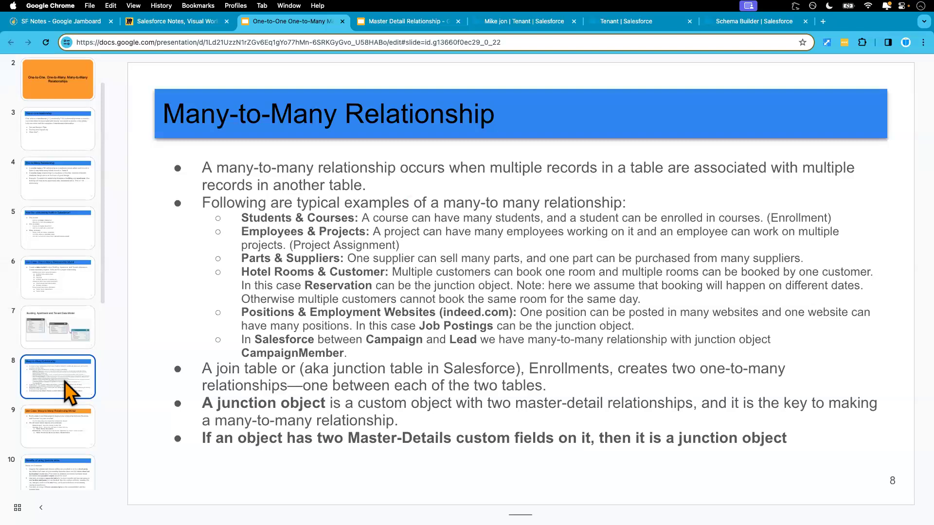
scroll(69, 355, down, 1)
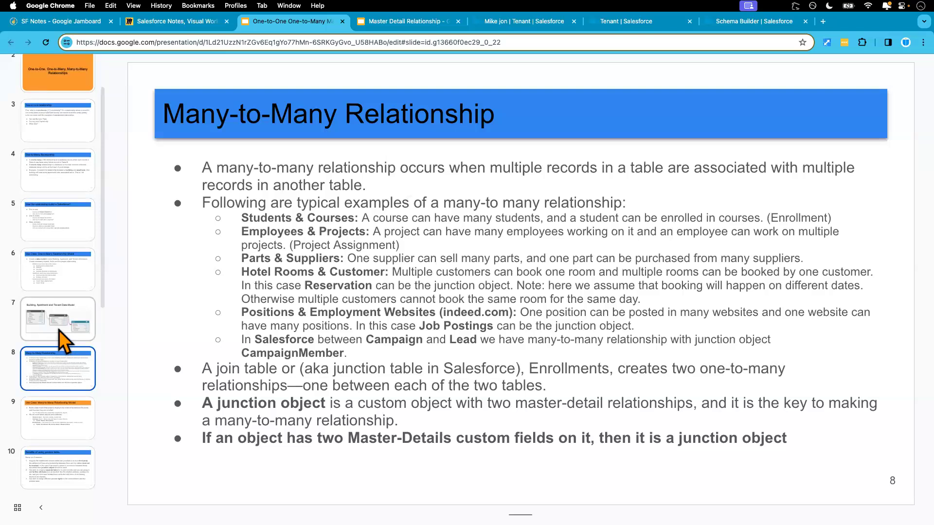
click(59, 331)
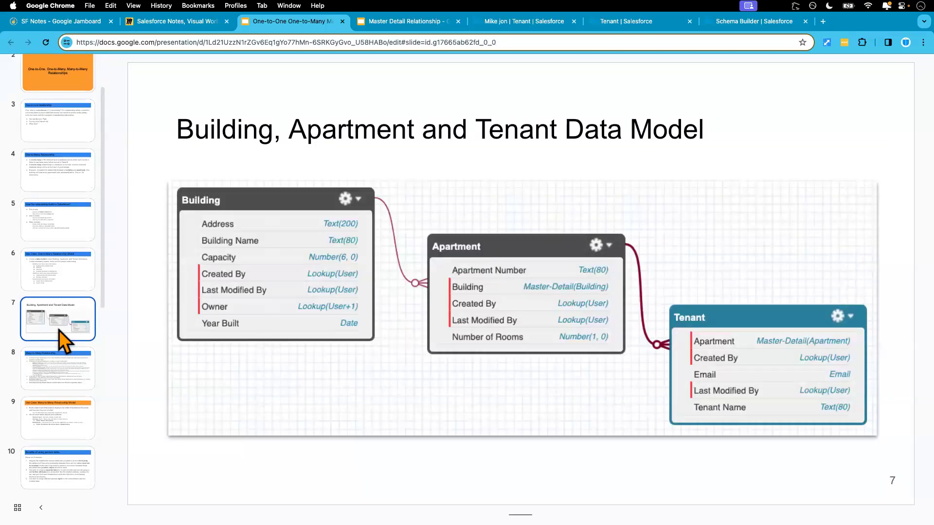